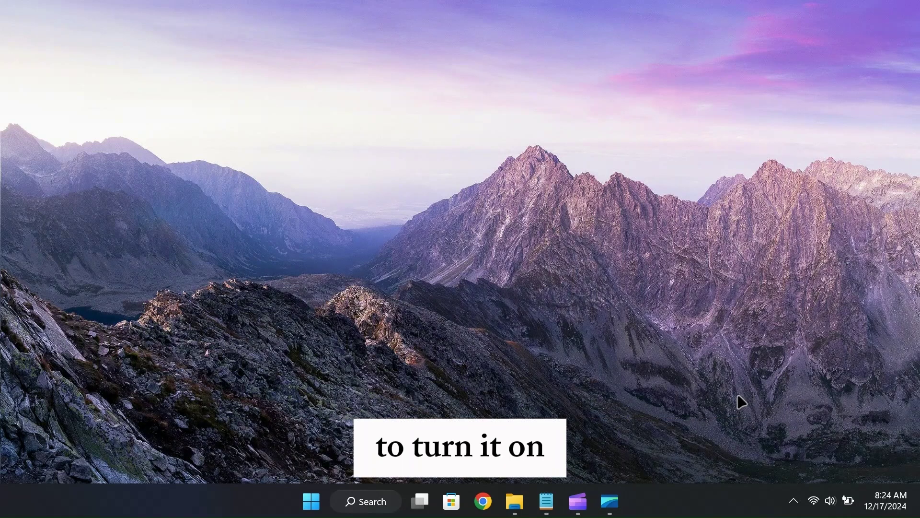
Step: Open the Storage Sense configuration page in the system storage settings
{"action": "key", "text": "super+i"}
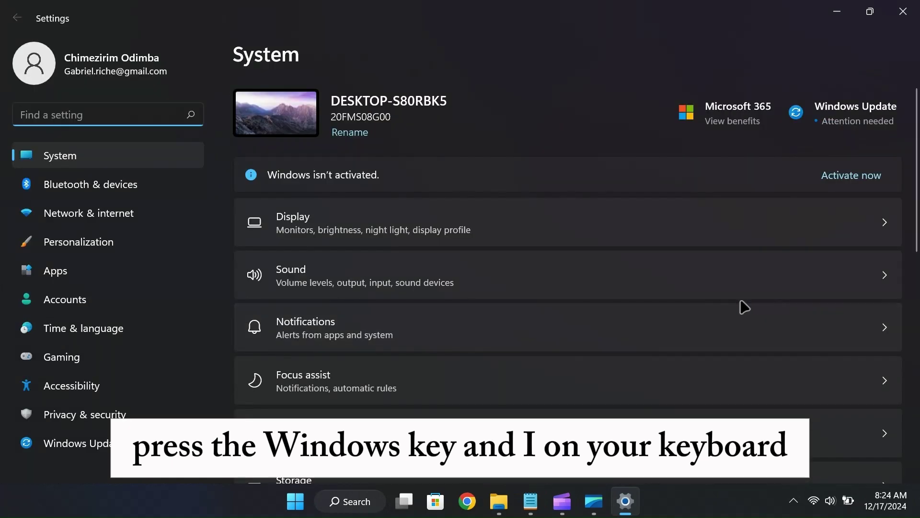
{"action": "scroll", "coordinate": [616, 321], "scroll_direction": "down", "scroll_amount": 2}
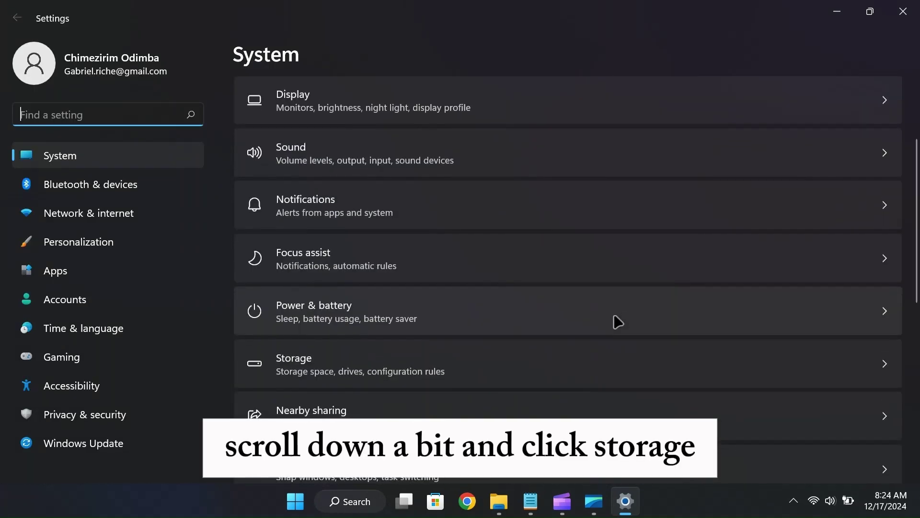
{"action": "left_click", "coordinate": [589, 352]}
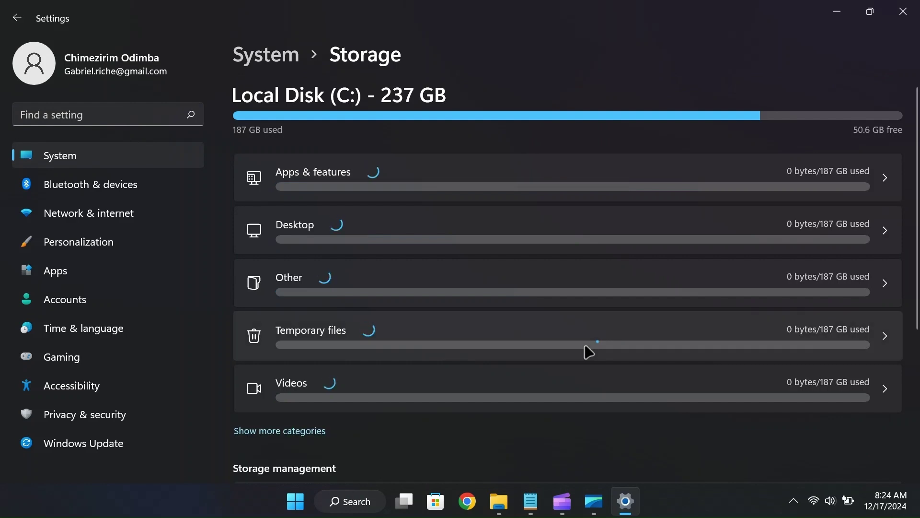
{"action": "scroll", "coordinate": [589, 352], "scroll_direction": "down", "scroll_amount": 1}
{"action": "scroll", "coordinate": [592, 354], "scroll_direction": "down", "scroll_amount": 5}
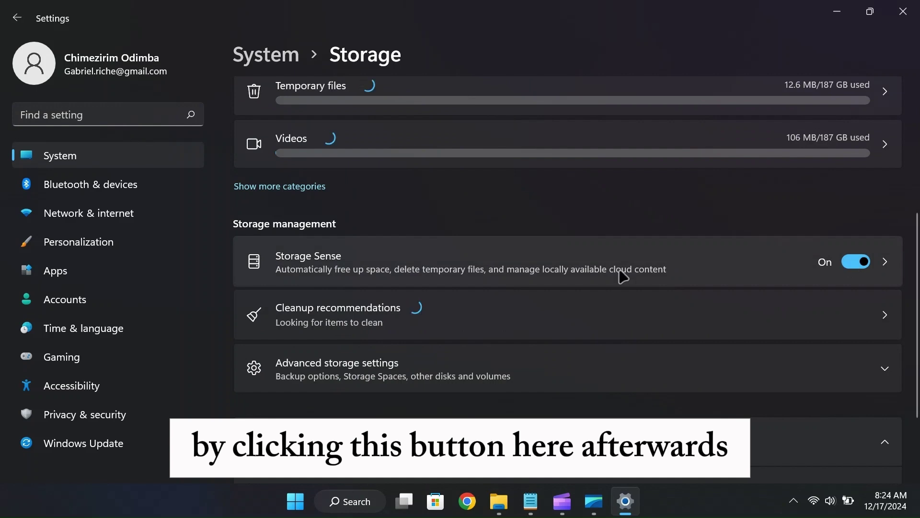
{"action": "left_click", "coordinate": [325, 261]}
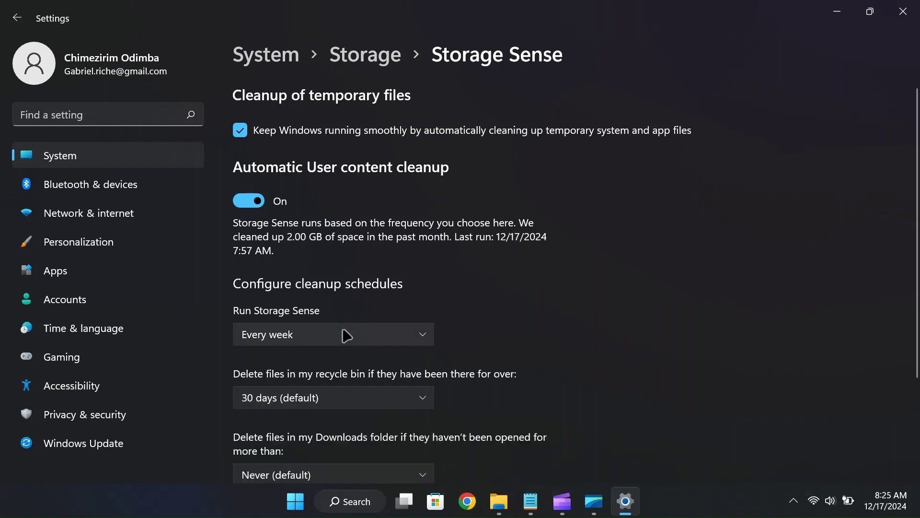
Step: Check the frequency options for Storage Sense, keep Every week, and run Storage Sense immediately
{"action": "left_click", "coordinate": [413, 335]}
{"action": "left_click", "coordinate": [541, 357]}
{"action": "scroll", "coordinate": [565, 338], "scroll_direction": "down", "scroll_amount": 2}
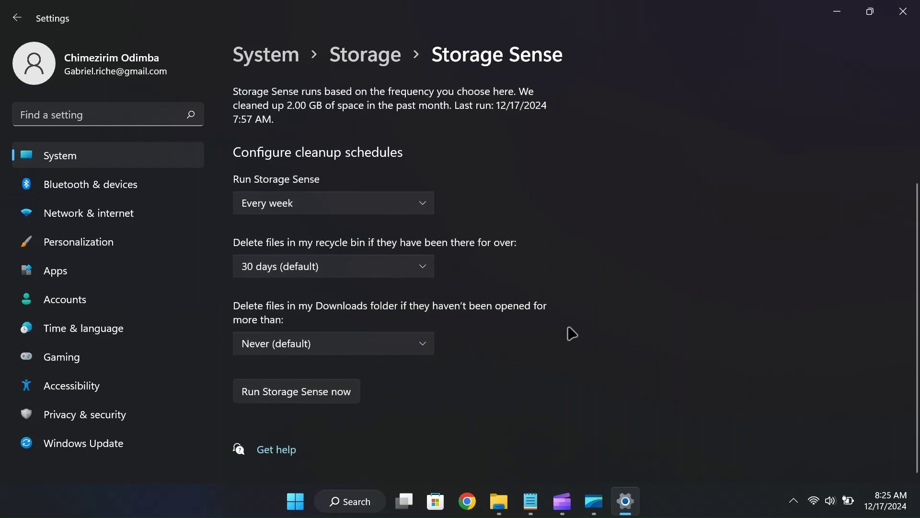
{"action": "left_click", "coordinate": [326, 393]}
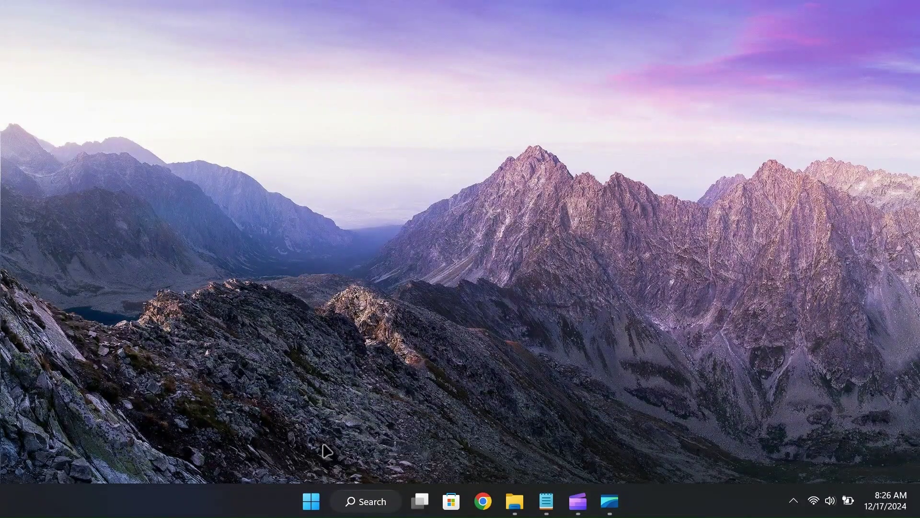
Step: Find and open Defragment and Optimize Drives, and optimize the C: drive
{"action": "left_click", "coordinate": [310, 501]}
{"action": "type", "text": "de"}
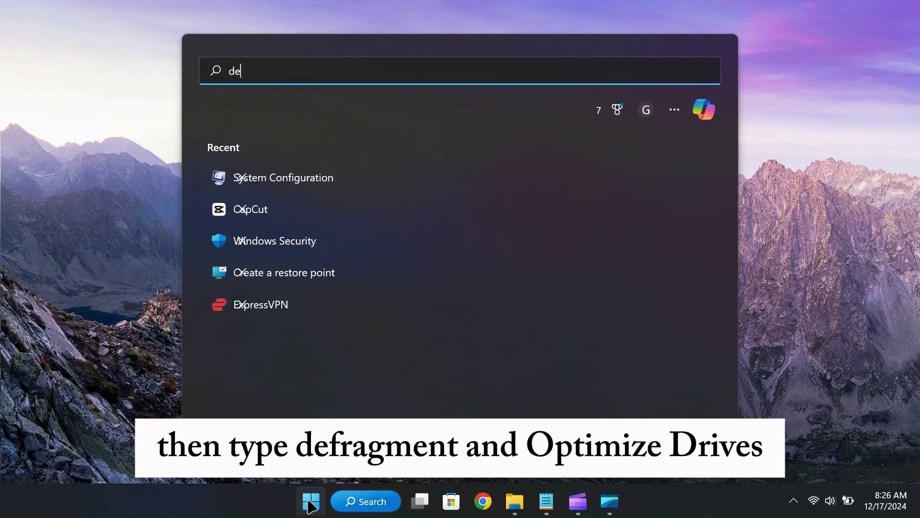
{"action": "type", "text": "fragment"}
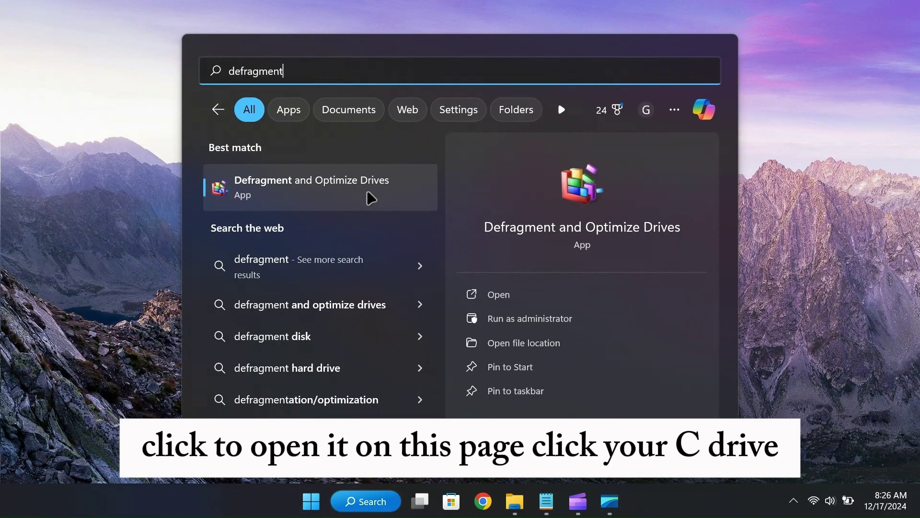
{"action": "left_click", "coordinate": [339, 198]}
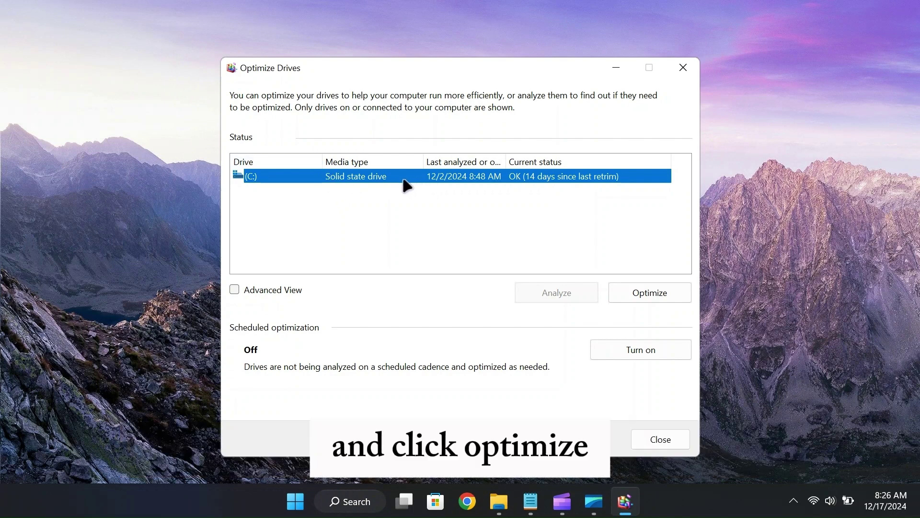
{"action": "left_click", "coordinate": [658, 287]}
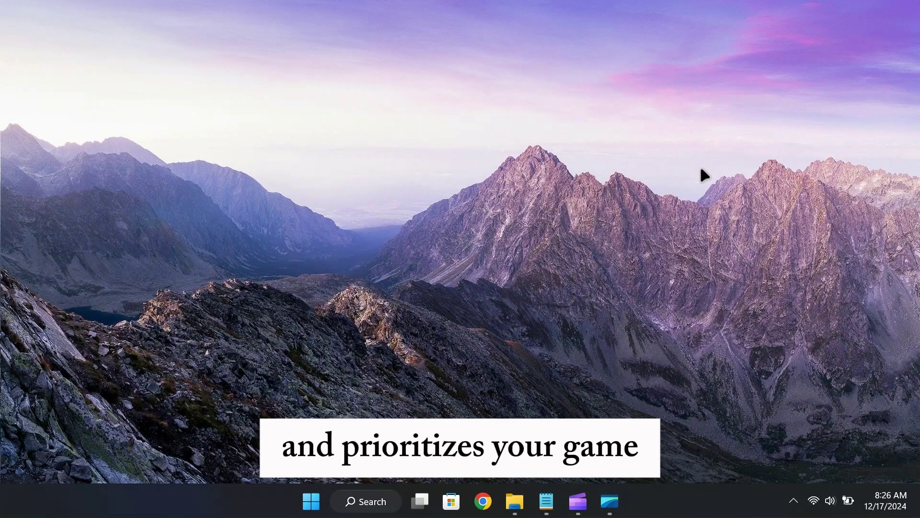
Step: Open the Game Mode page in the Windows gaming settings
{"action": "key", "text": "super+i"}
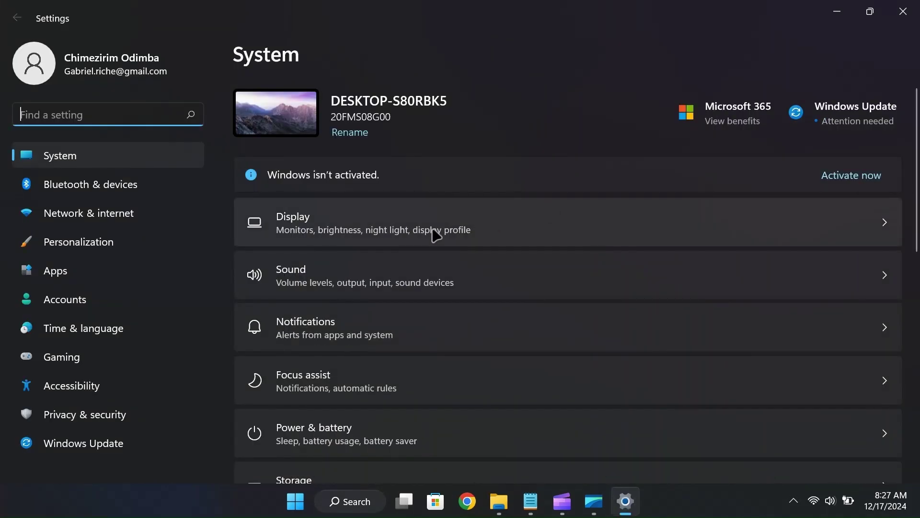
{"action": "left_click", "coordinate": [91, 361]}
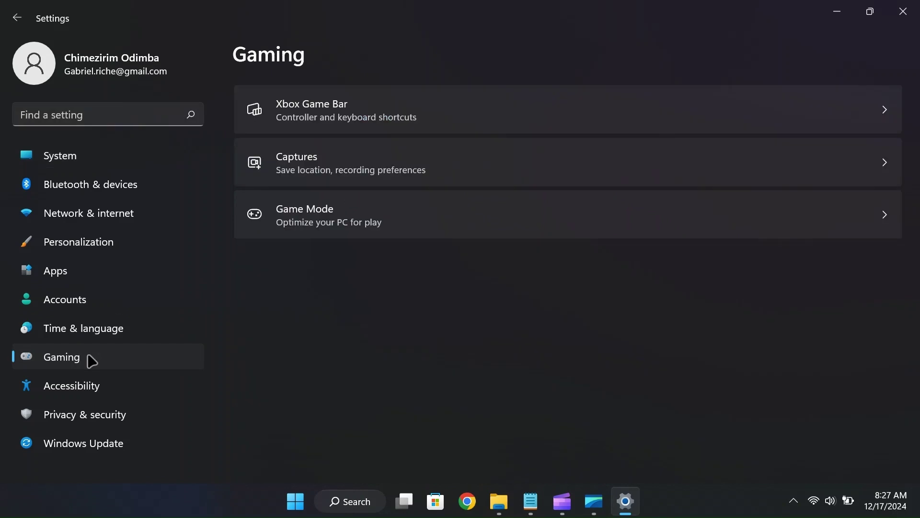
{"action": "left_click", "coordinate": [344, 227]}
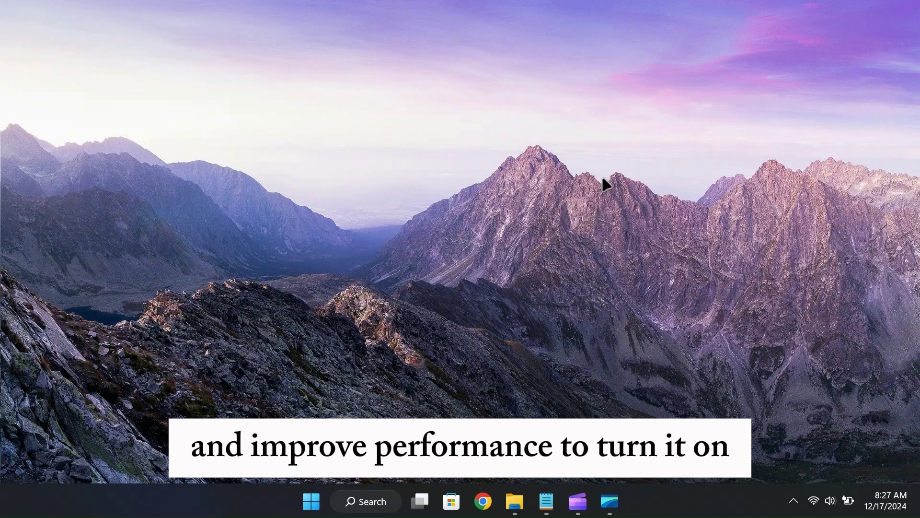
Step: Open the Startup page in the Windows apps settings to review apps that start automatically at sign-in
{"action": "key", "text": "super+i"}
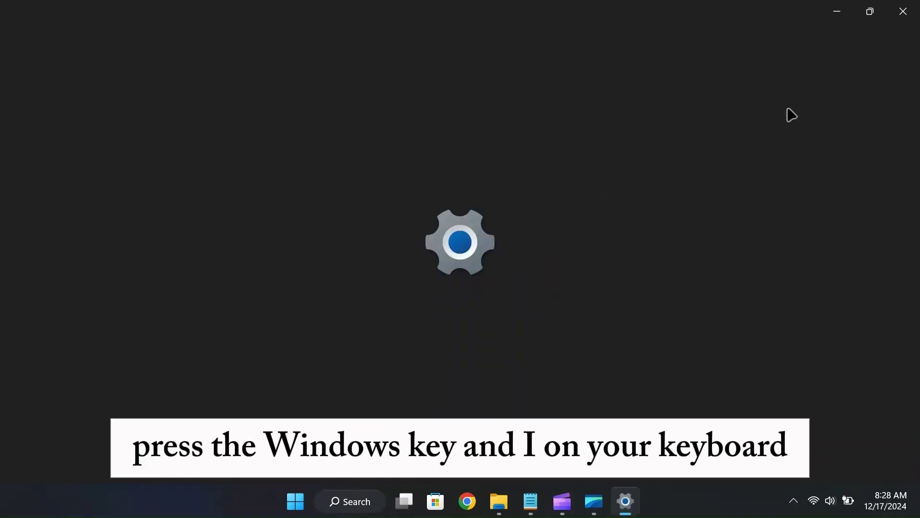
{"action": "scroll", "coordinate": [657, 197], "scroll_direction": "down", "scroll_amount": 1}
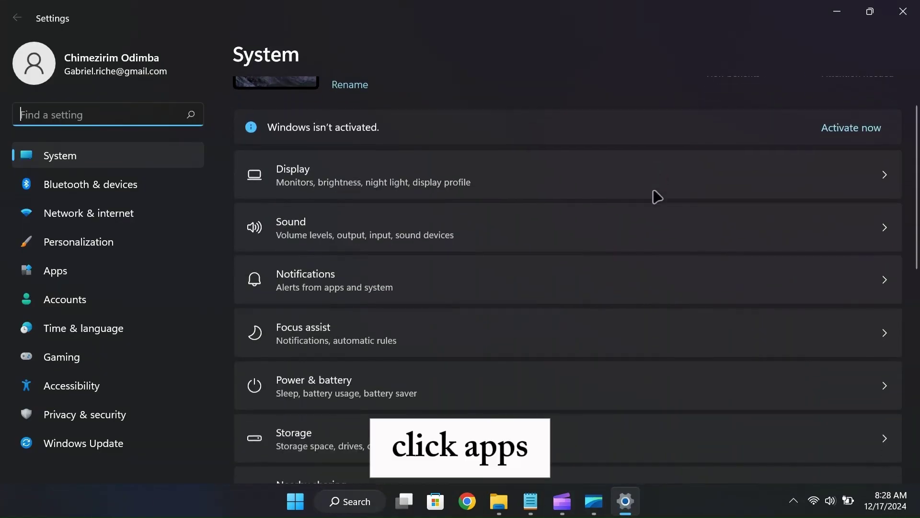
{"action": "scroll", "coordinate": [655, 197], "scroll_direction": "down", "scroll_amount": 6}
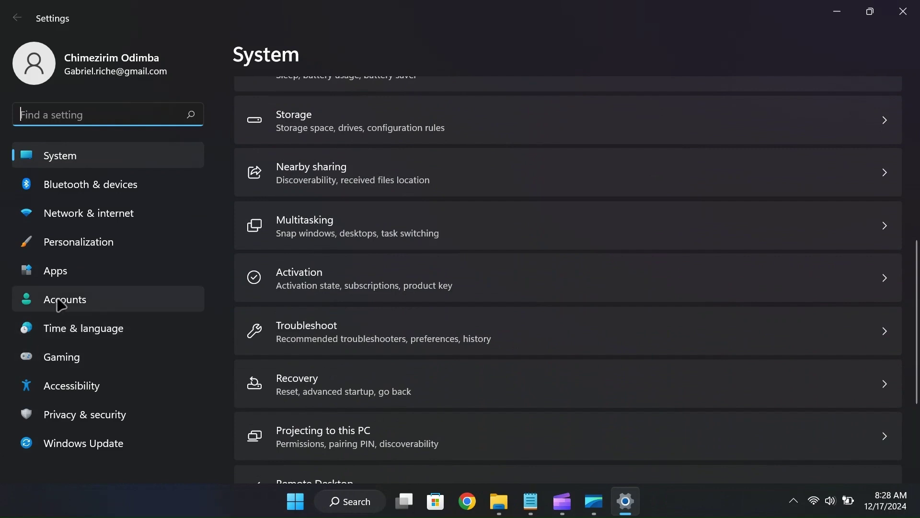
{"action": "left_click", "coordinate": [69, 281]}
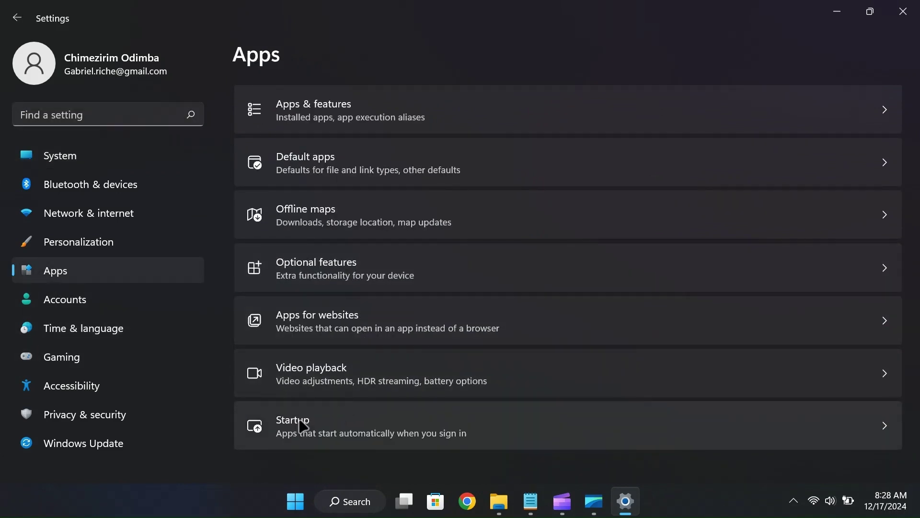
{"action": "left_click", "coordinate": [302, 437]}
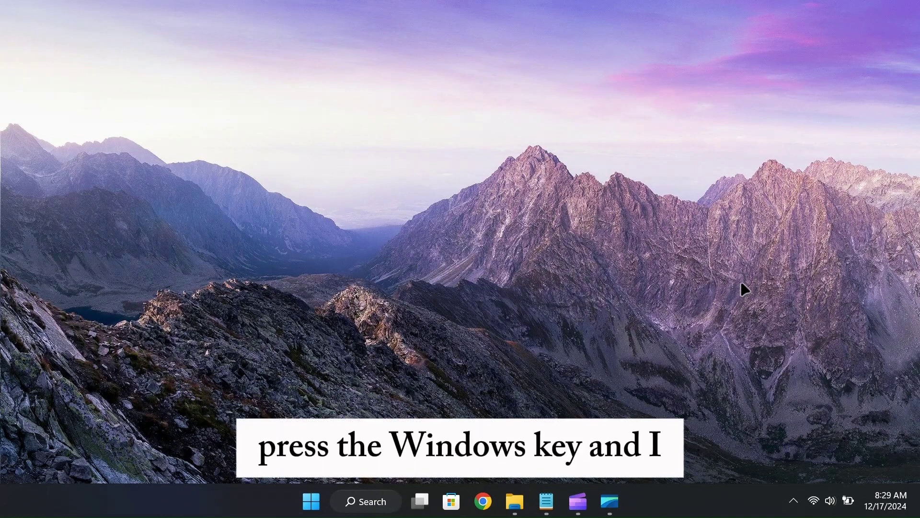
Step: Set the power mode to Best performance in the Power & battery settings
{"action": "key", "text": "super+i"}
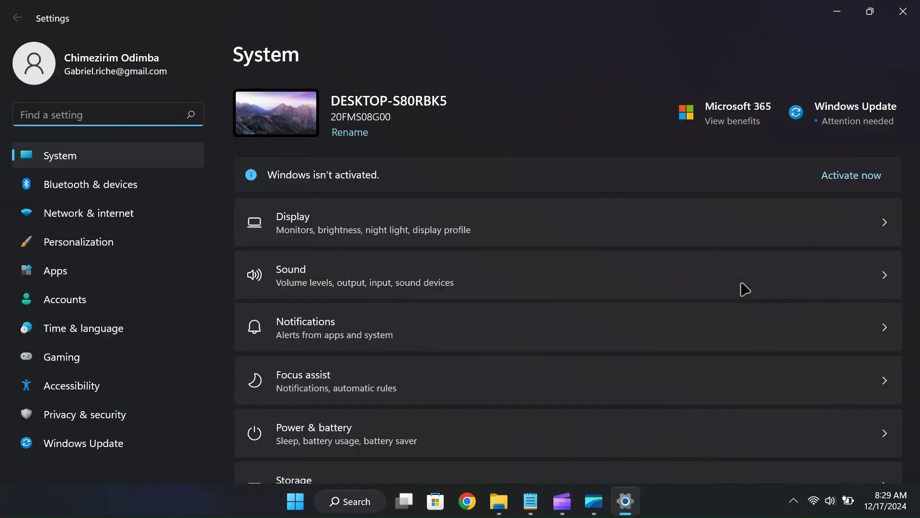
{"action": "scroll", "coordinate": [652, 383], "scroll_direction": "down", "scroll_amount": 2}
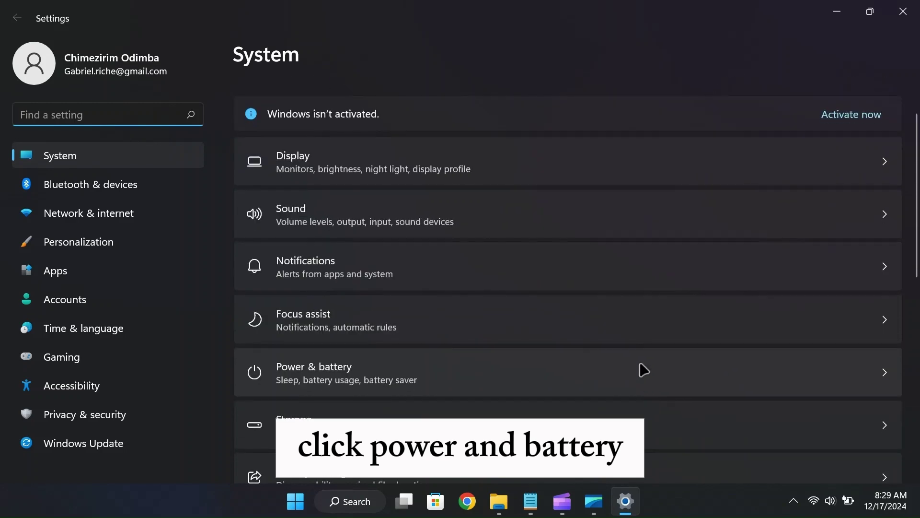
{"action": "left_click", "coordinate": [650, 373]}
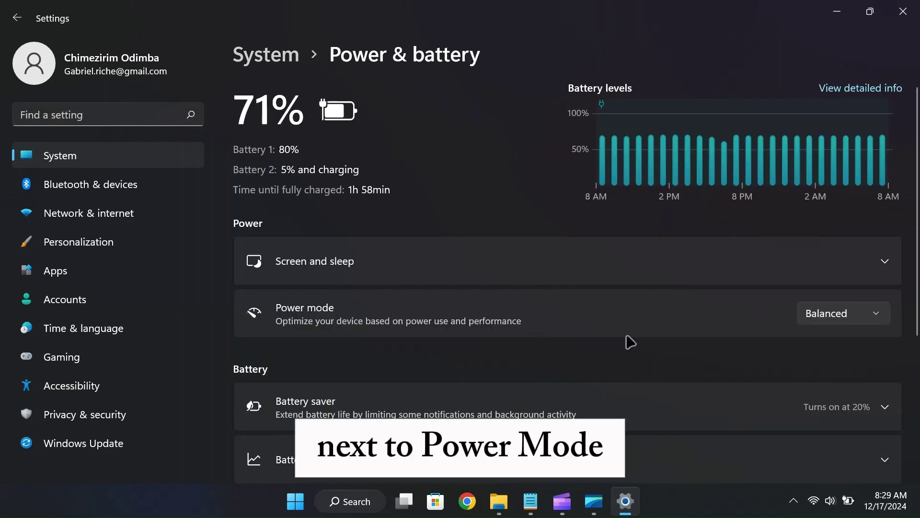
{"action": "left_click", "coordinate": [828, 314]}
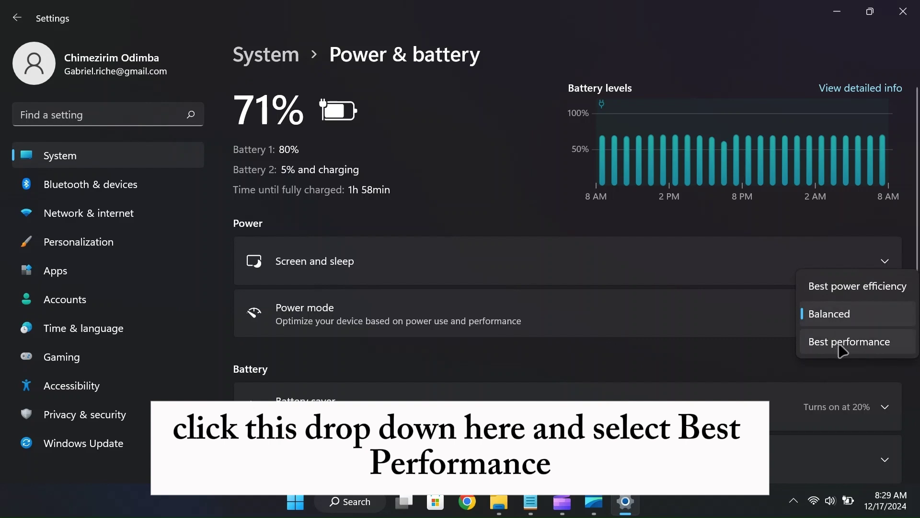
{"action": "left_click", "coordinate": [840, 342]}
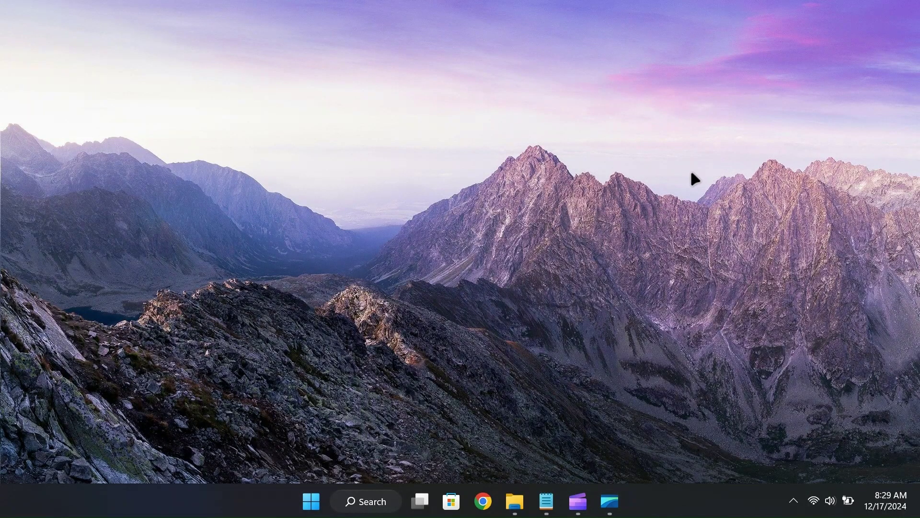
Step: Open System Properties through sysdm.cpl and bring up the Performance Options from the advanced settings
{"action": "left_click", "coordinate": [312, 502]}
{"action": "type", "text": "sysd"}
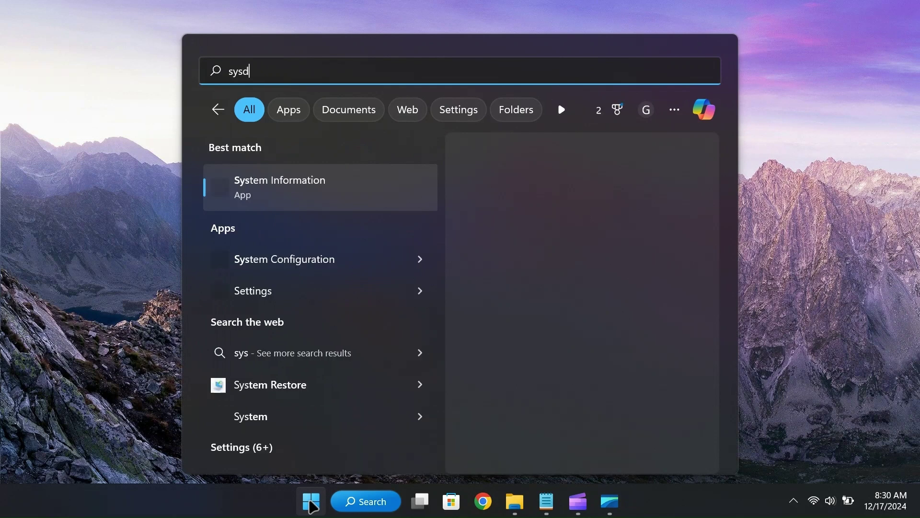
{"action": "type", "text": "m.cpl.cpl"}
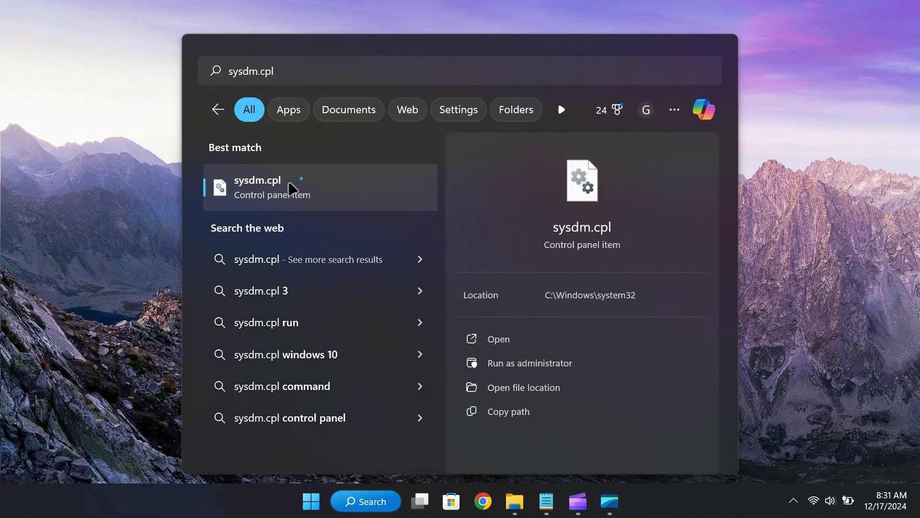
{"action": "left_click", "coordinate": [290, 184]}
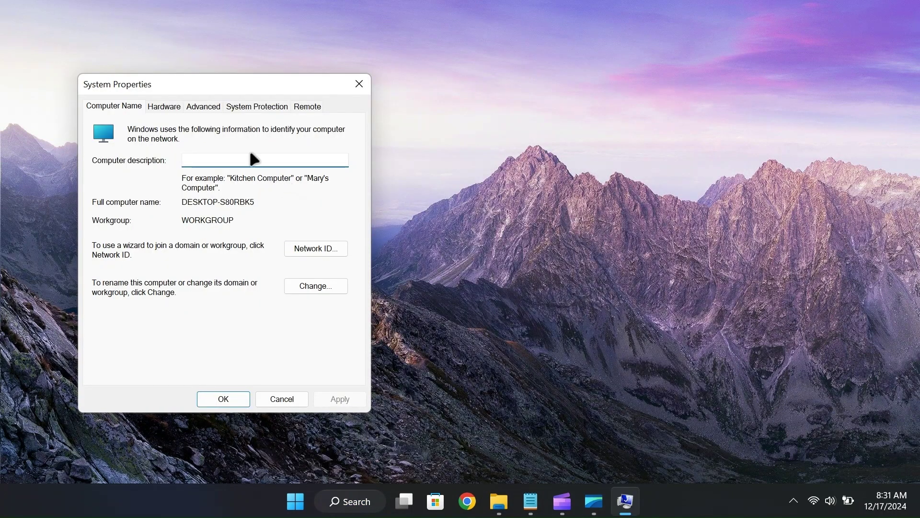
{"action": "left_click", "coordinate": [207, 110]}
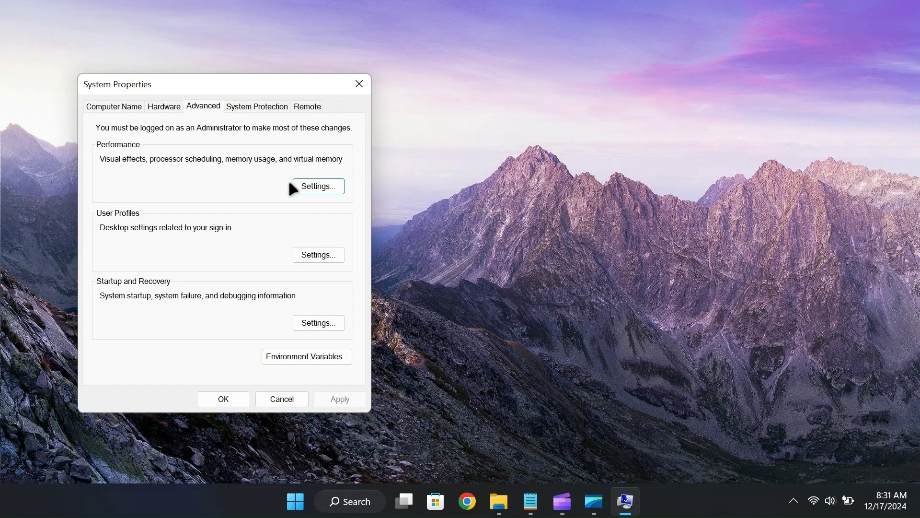
{"action": "left_click", "coordinate": [306, 186]}
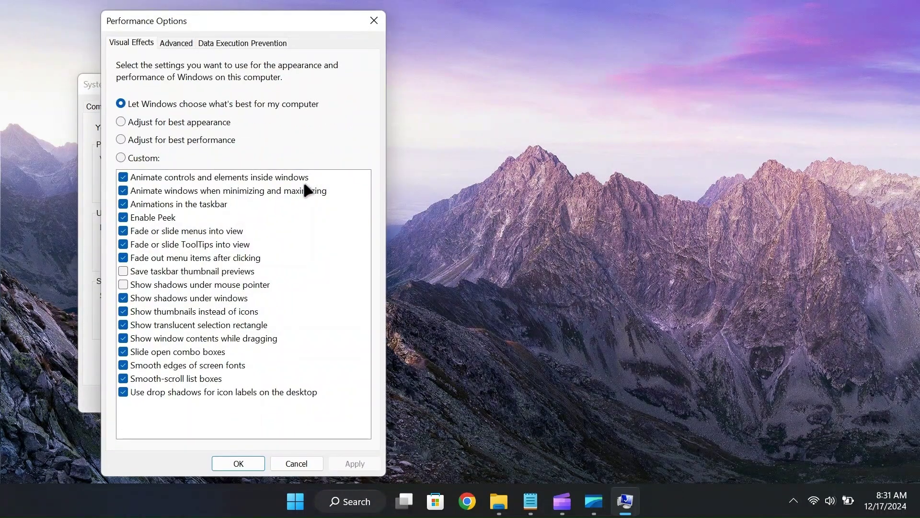
Step: Adjust visual effects for best performance, re-enable only smooth edges of screen fonts and thumbnails instead of icons, and apply
{"action": "left_click", "coordinate": [121, 139]}
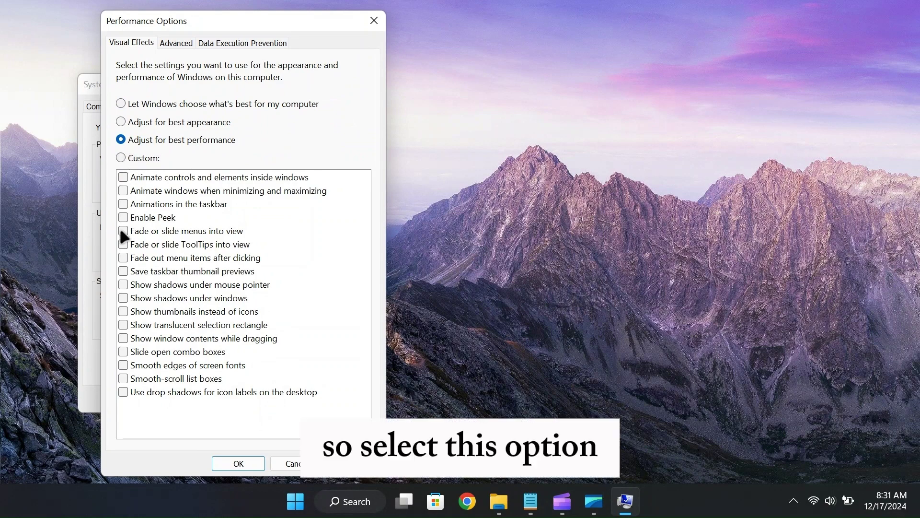
{"action": "left_click", "coordinate": [123, 365]}
{"action": "left_click", "coordinate": [127, 315]}
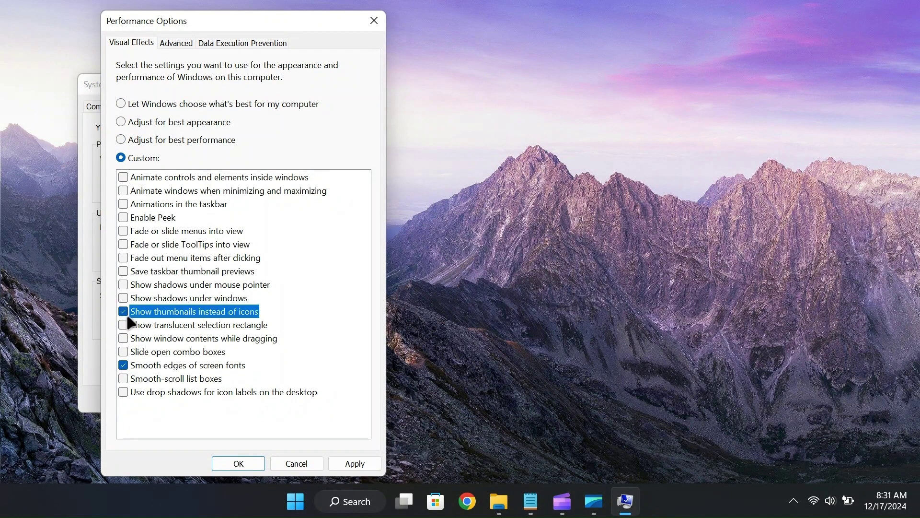
{"action": "left_click", "coordinate": [356, 462]}
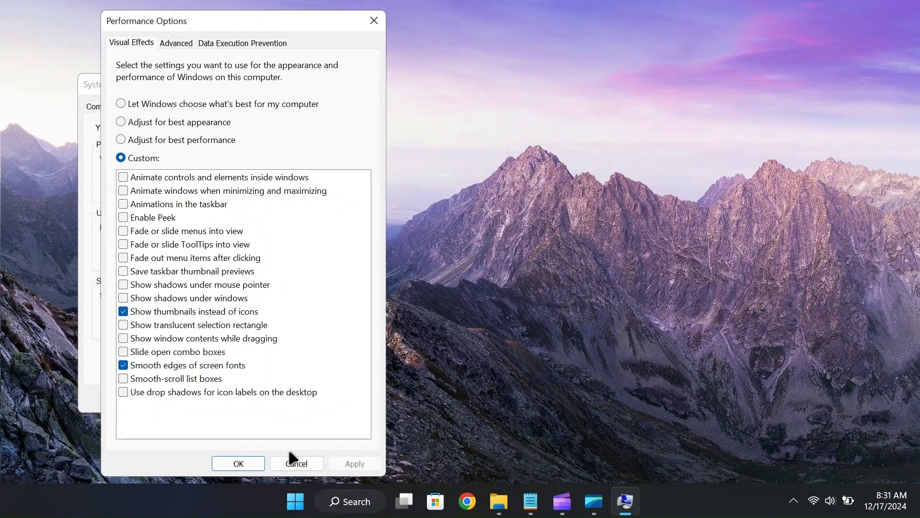
{"action": "left_click", "coordinate": [238, 464]}
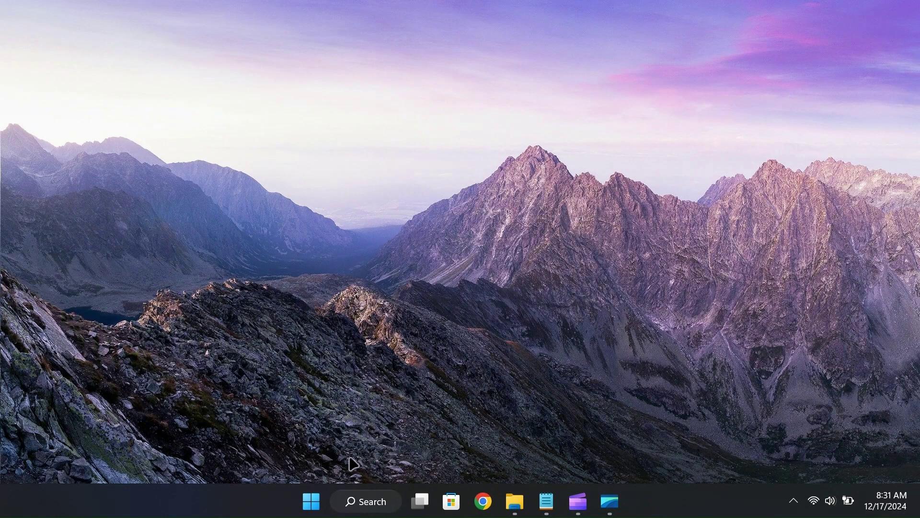
Step: Find the sysdm.cpl control panel item and open System Properties again
{"action": "left_click", "coordinate": [311, 501]}
{"action": "type", "text": "sysdm.cpl"}
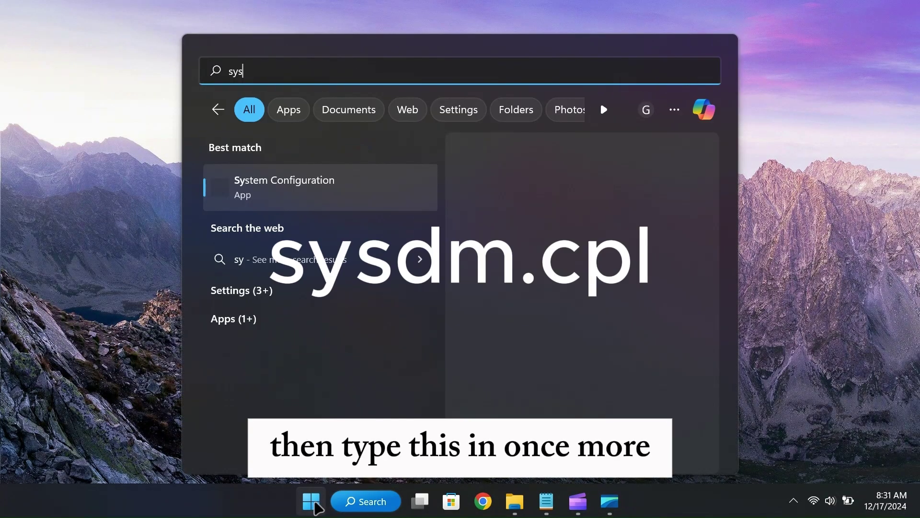
{"action": "type", "text": "m.cpl"}
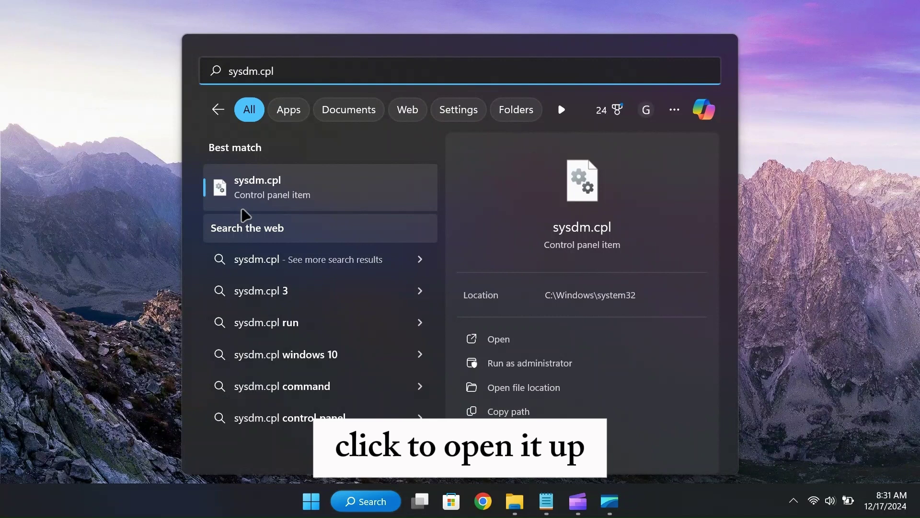
{"action": "left_click", "coordinate": [256, 186]}
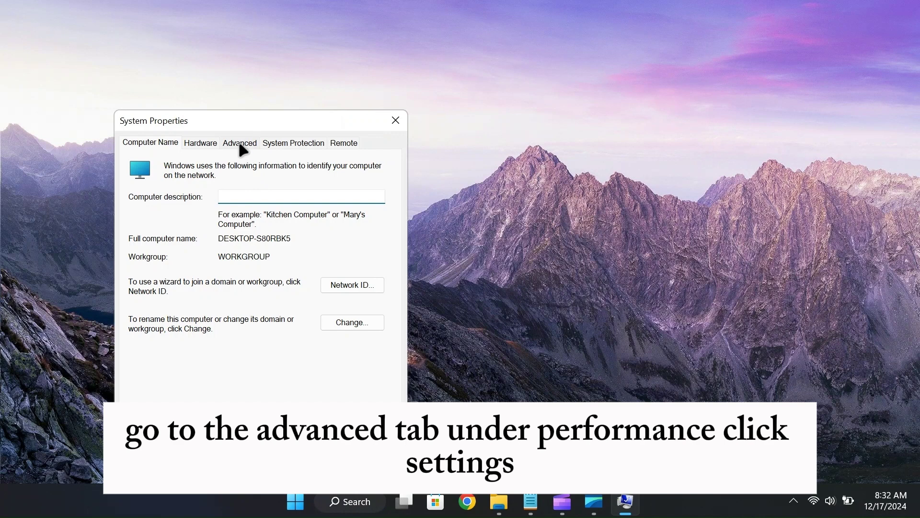
Step: In the advanced Performance Options, set processor scheduling for best performance of Programs and confirm
{"action": "left_click", "coordinate": [239, 144]}
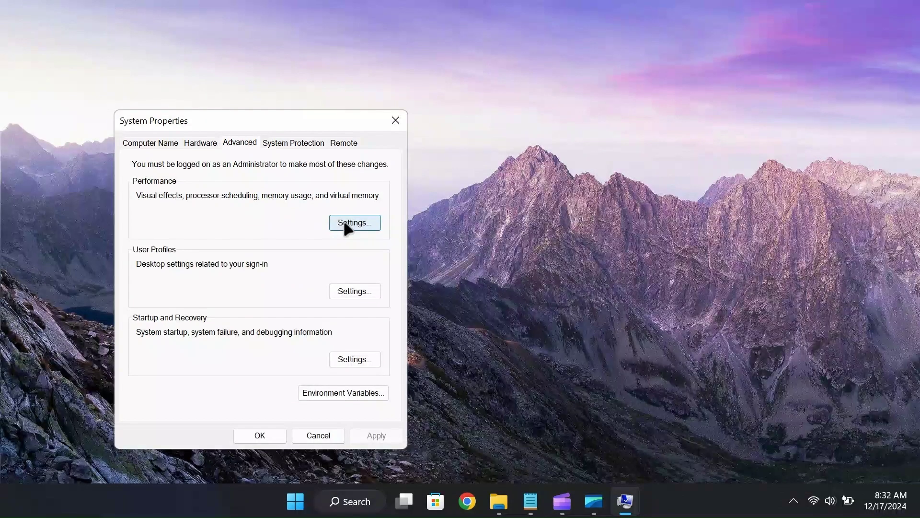
{"action": "left_click", "coordinate": [345, 224]}
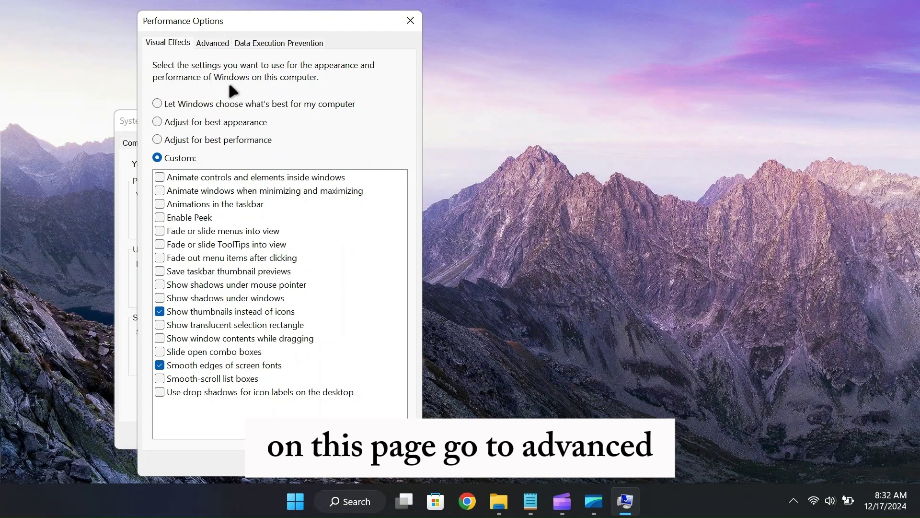
{"action": "left_click", "coordinate": [215, 42]}
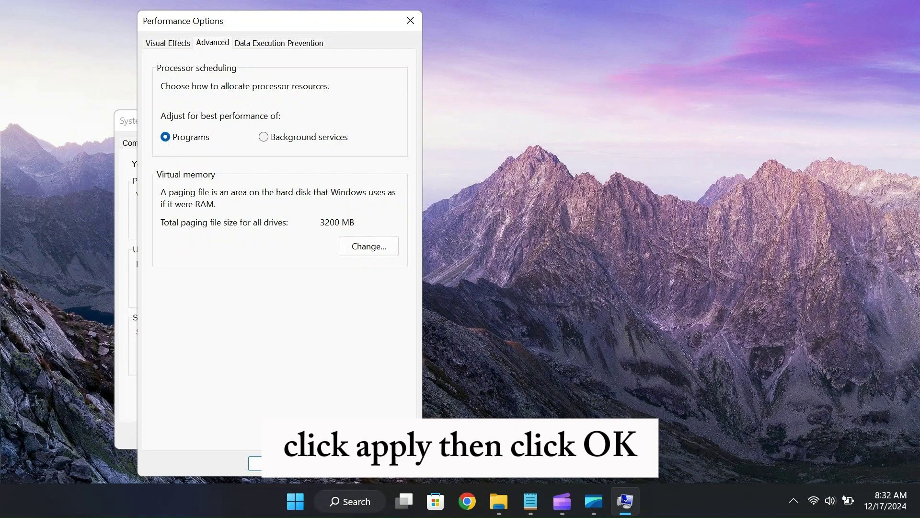
{"action": "key", "text": "Return"}
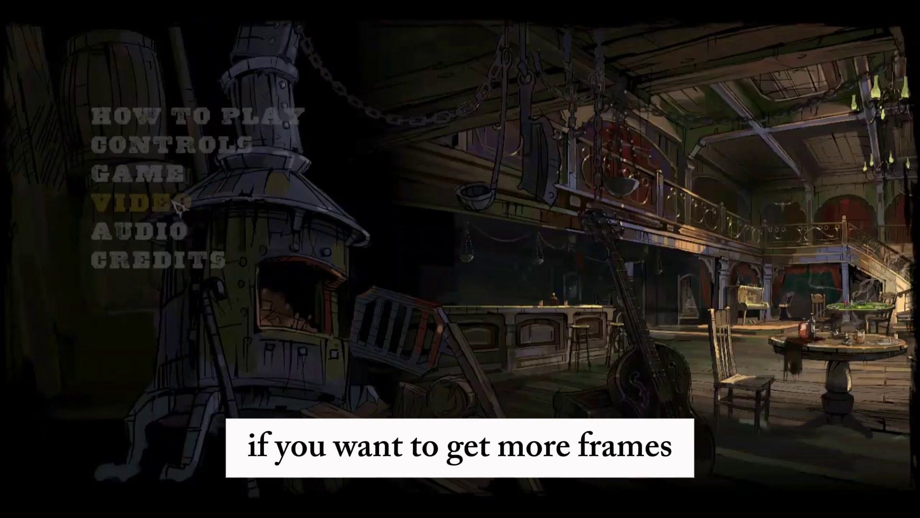
Step: In the game's video settings, lower texture quality and shadows quality to Low and foliage quality to Medium
{"action": "left_click", "coordinate": [176, 201]}
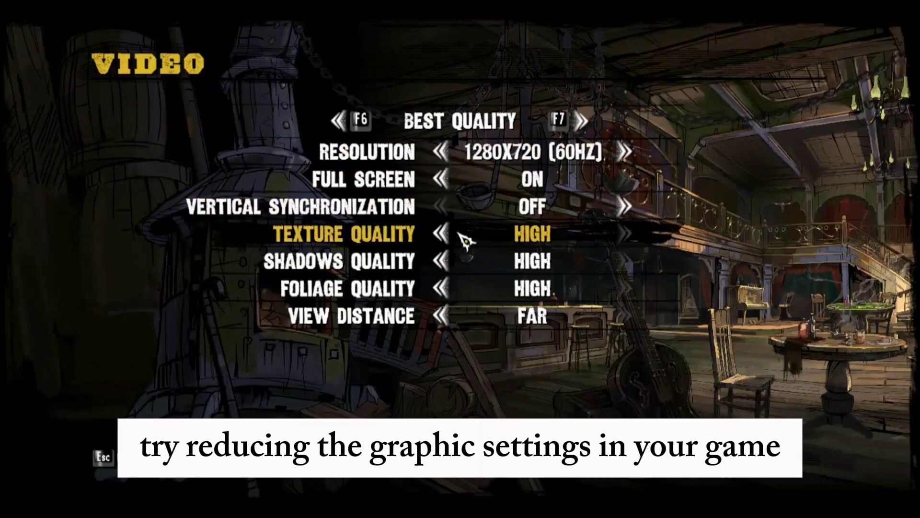
{"action": "left_click", "coordinate": [442, 234]}
{"action": "left_click", "coordinate": [442, 261]}
{"action": "left_click", "coordinate": [442, 289]}
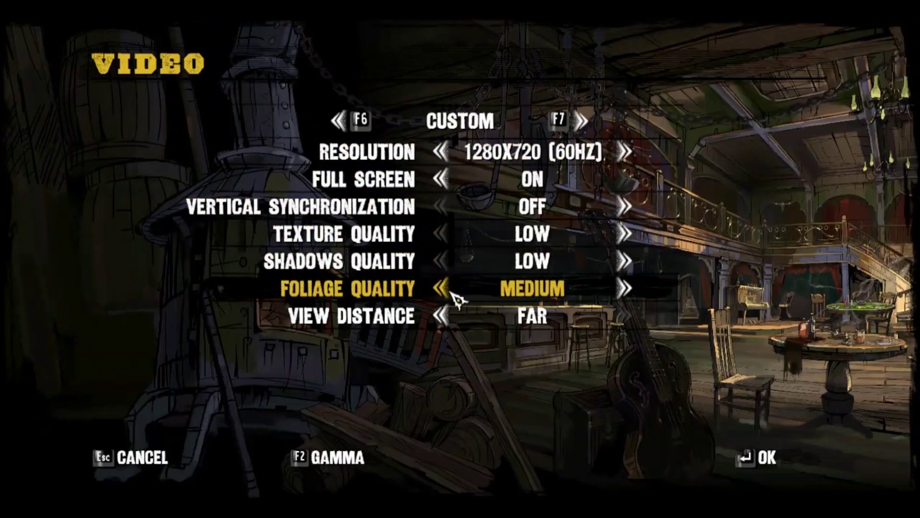